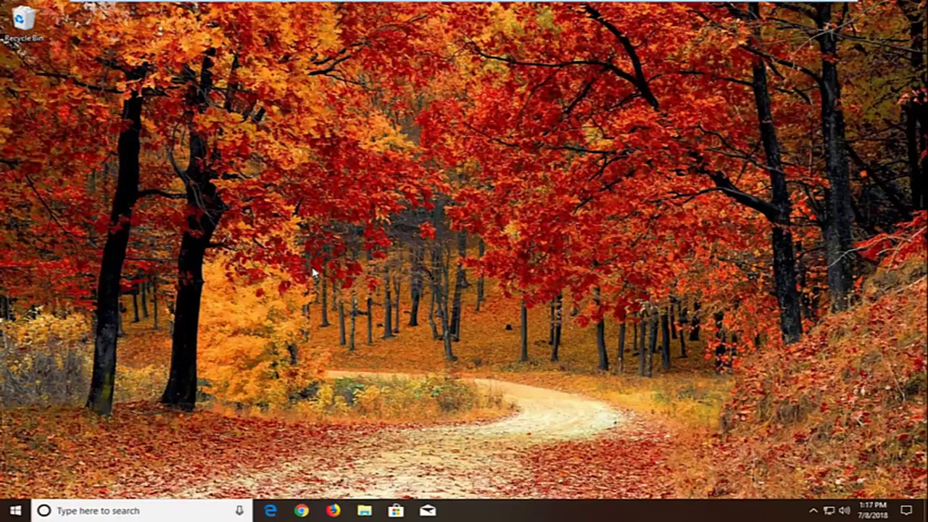
Search Start for 'services' and launch the Services console
click(10, 510)
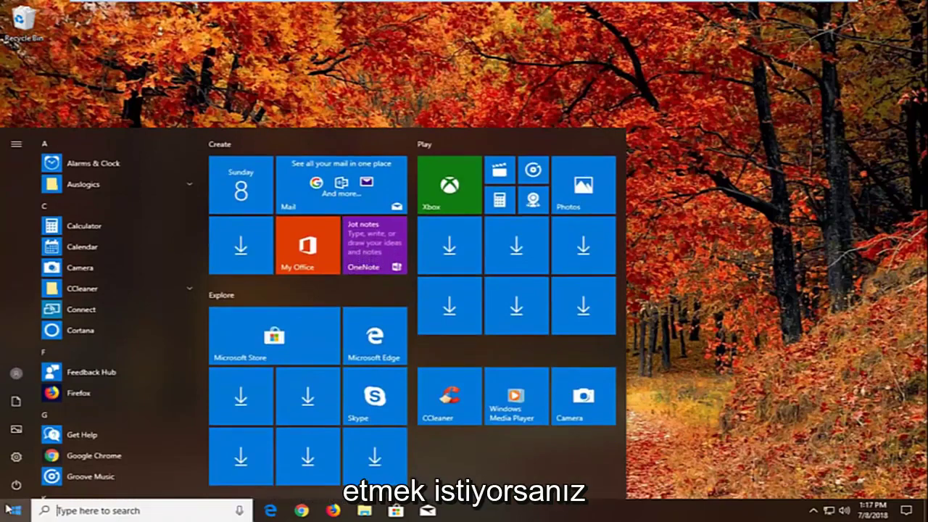
text(services)
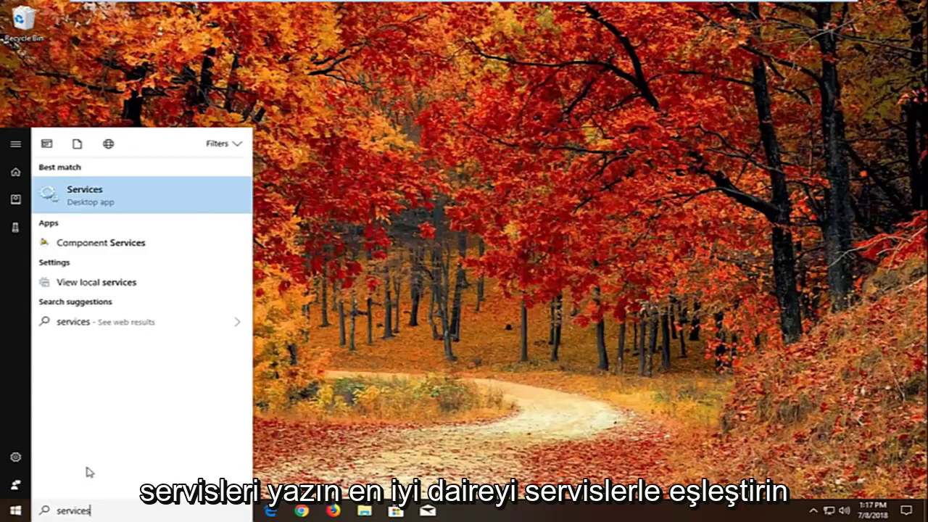
click(89, 202)
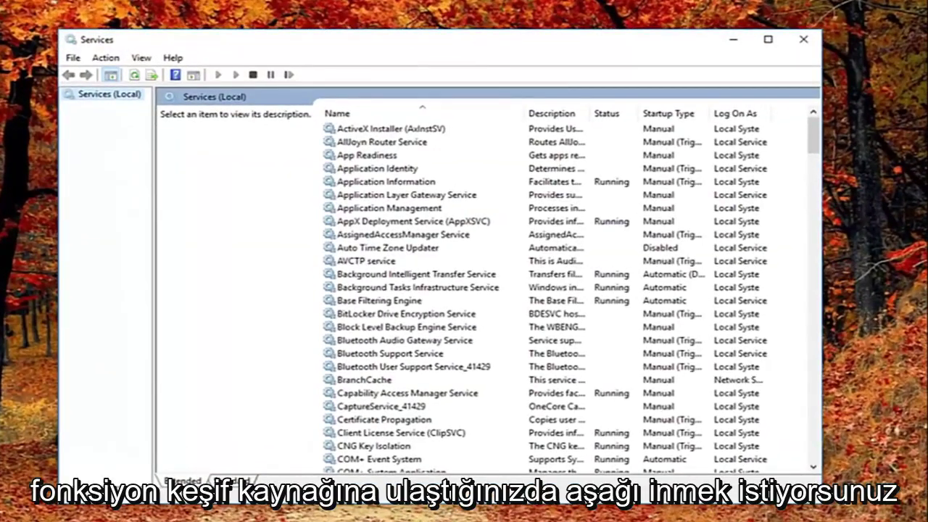
Scroll the services list and select Function Discovery Resource Publication
click(424, 300)
scroll(411, 317, down, 10)
scroll(385, 350, down, 6)
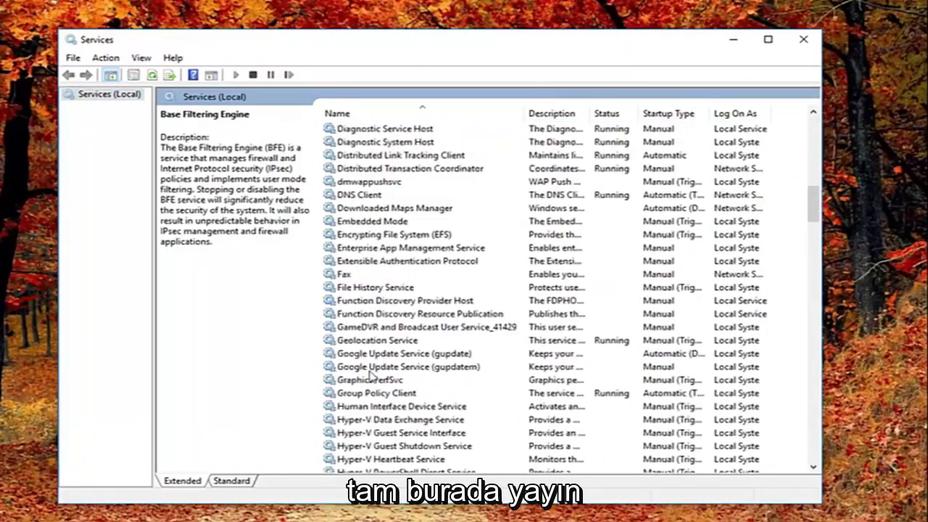
click(358, 314)
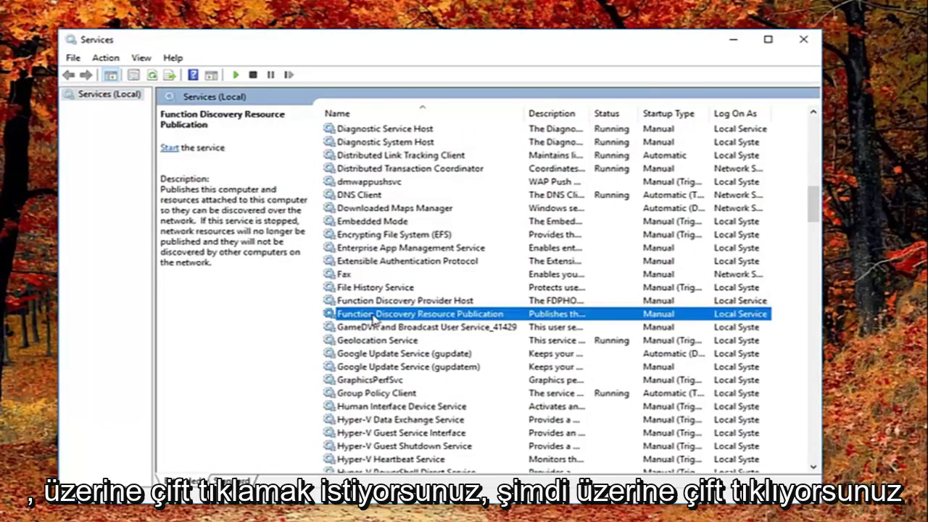
Set Function Discovery Resource Publication to Automatic (Delayed Start), apply it, and close Services
double_click(373, 316)
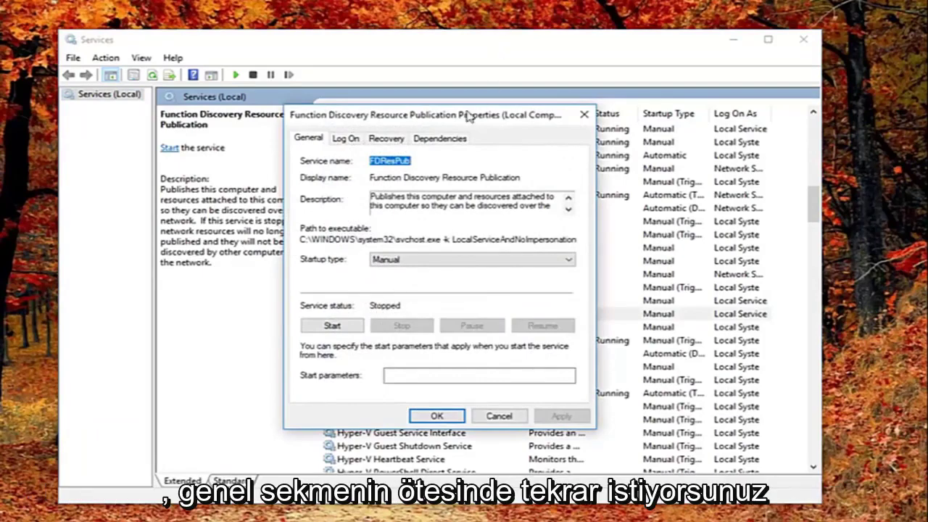
drag(441, 123, 542, 113)
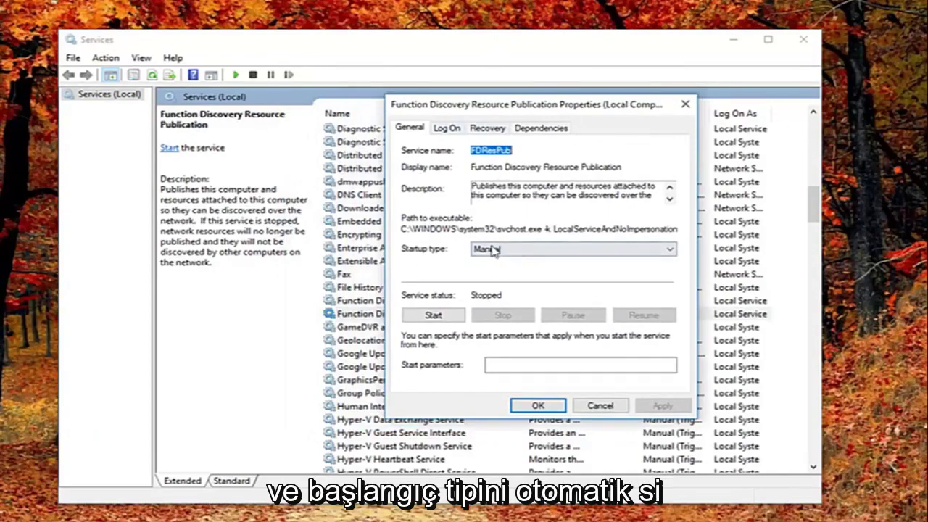
click(520, 250)
click(517, 262)
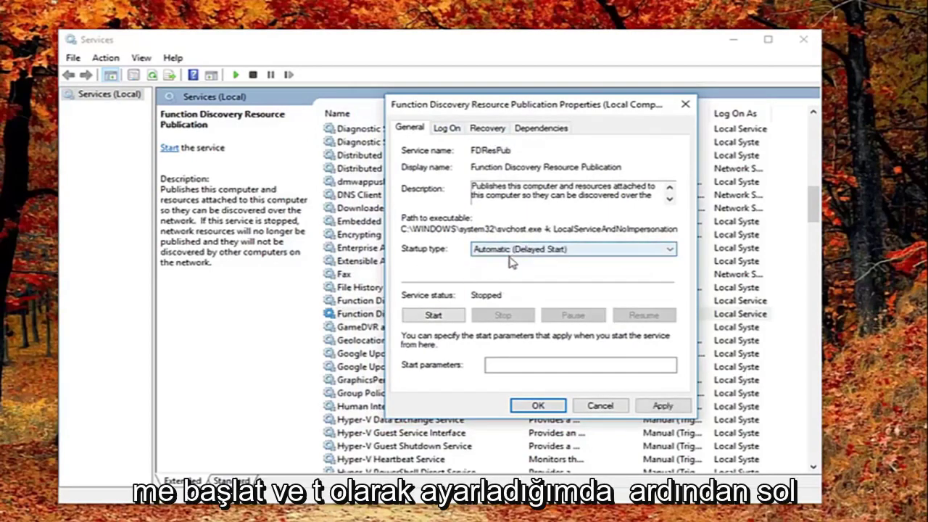
click(660, 406)
click(551, 407)
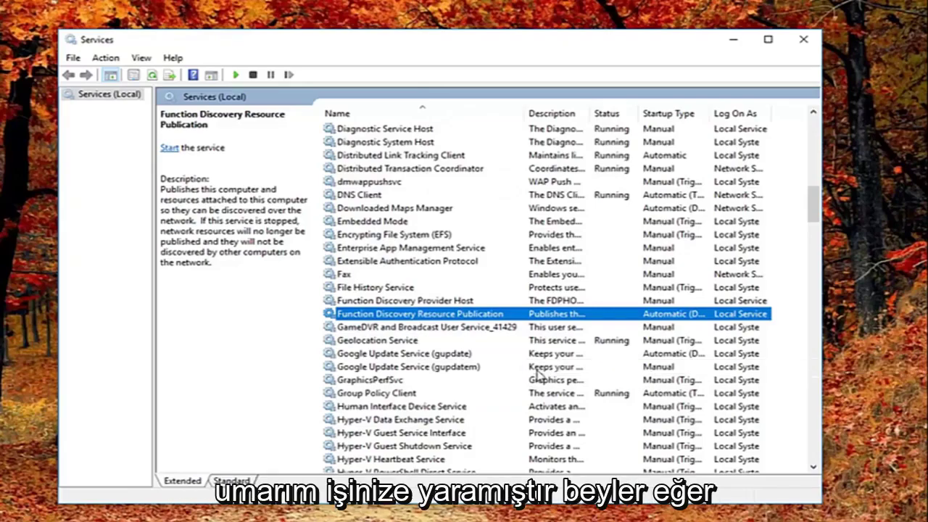
click(802, 39)
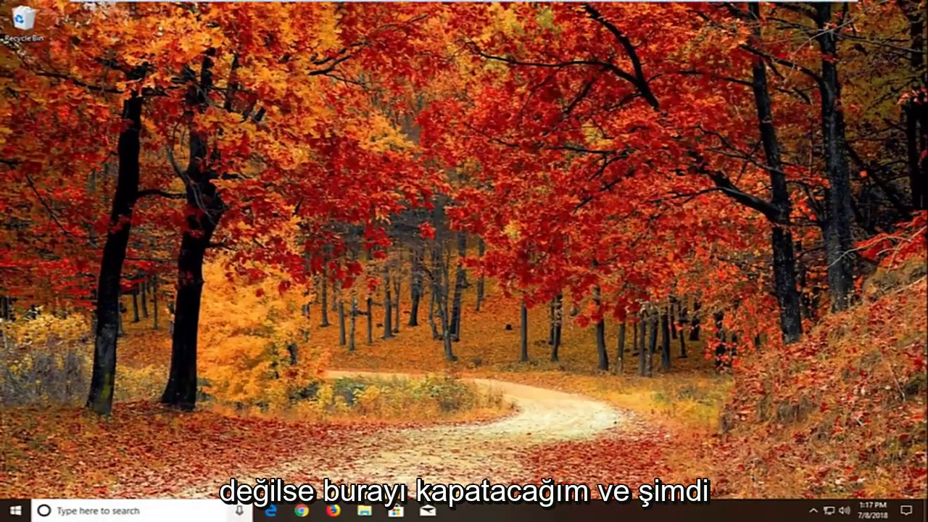
Search Start for 'windows update' and open the Windows Update settings page
click(15, 511)
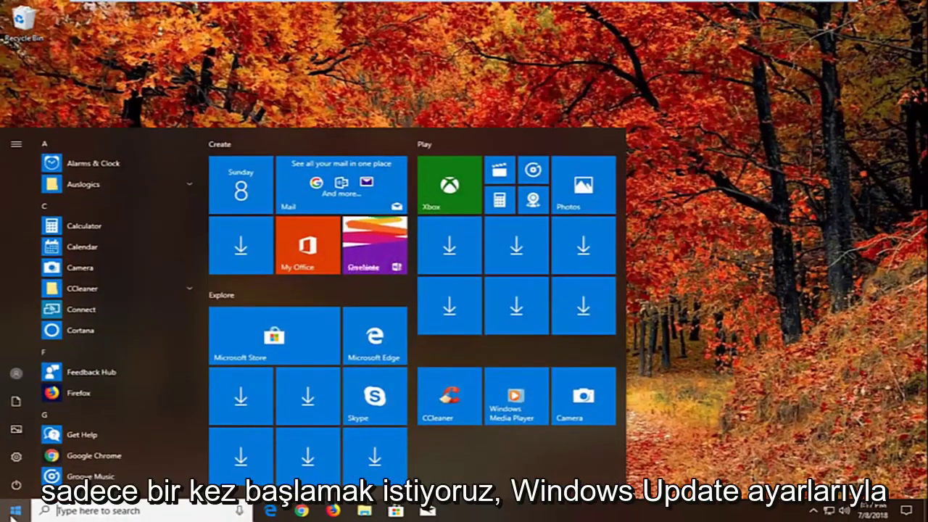
text(windows update)
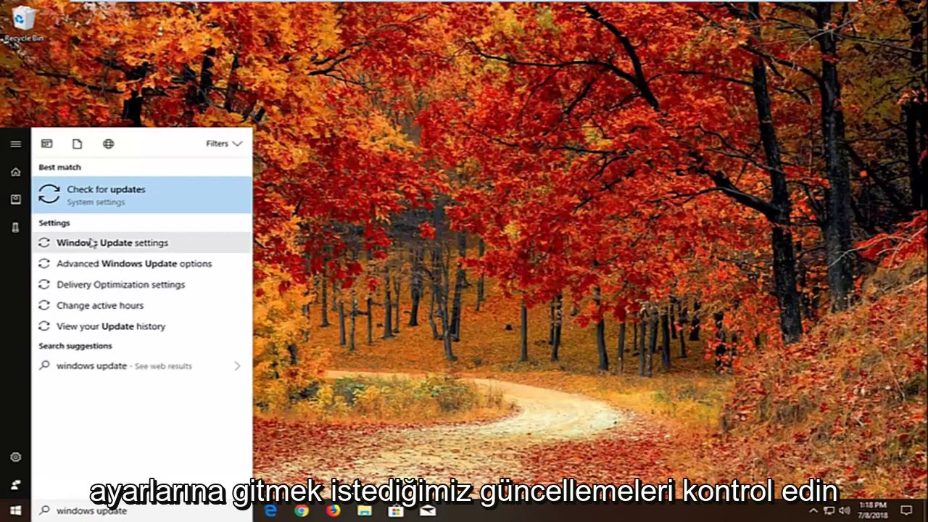
click(122, 244)
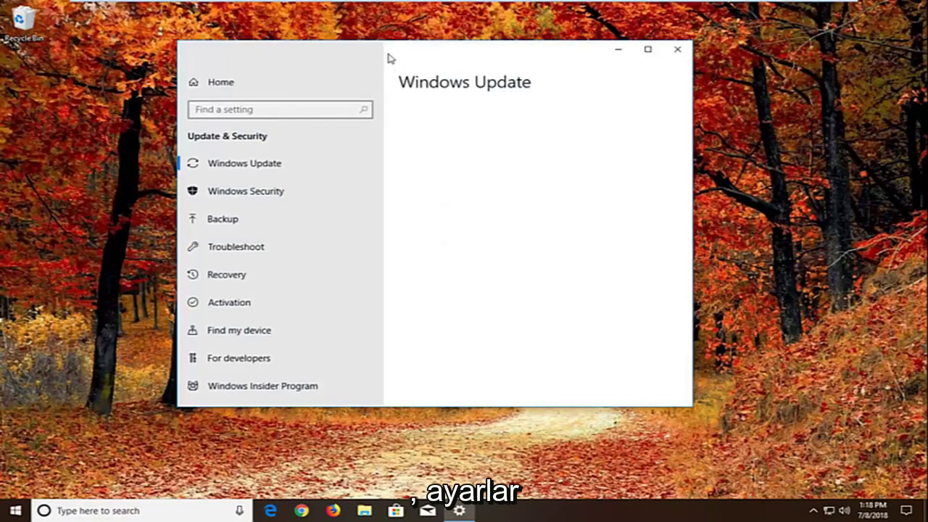
drag(383, 56, 467, 72)
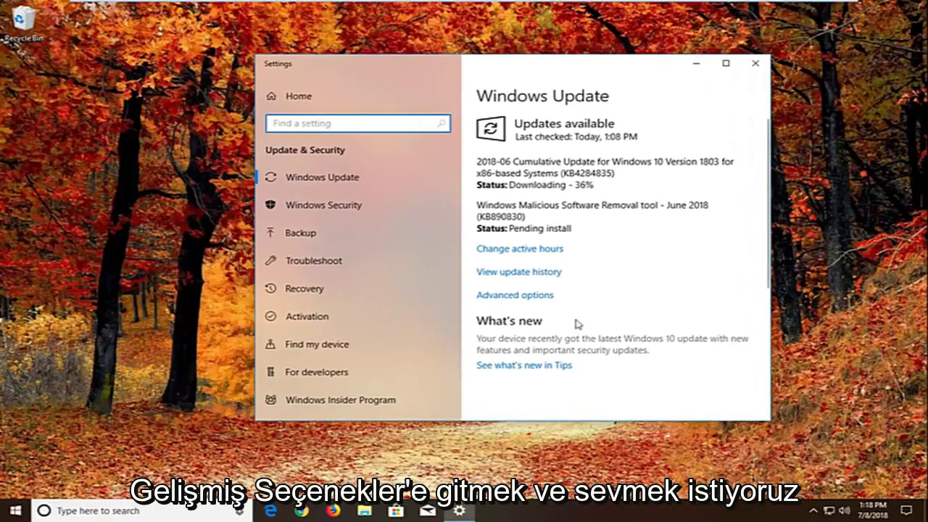
Turn Delivery Optimization's 'Allow downloads from other PCs' to Off, then close Settings
click(519, 295)
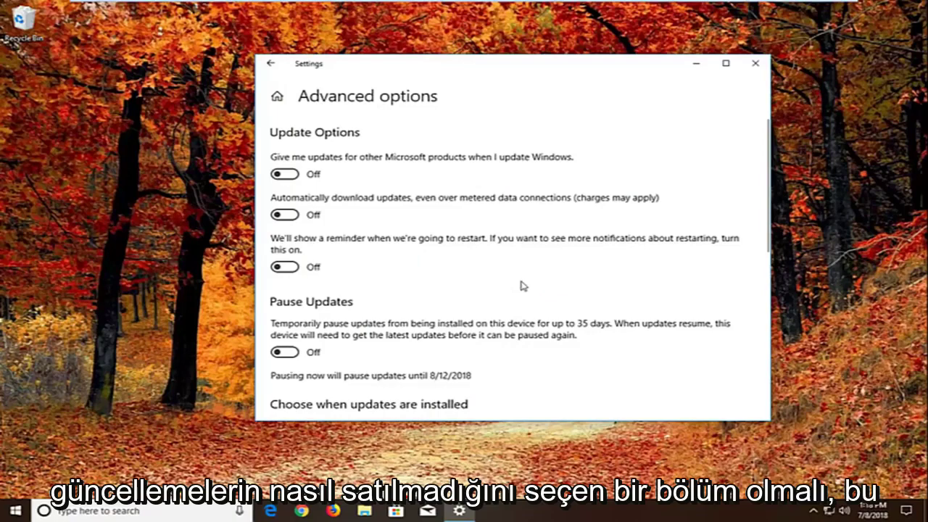
scroll(524, 288, down, 5)
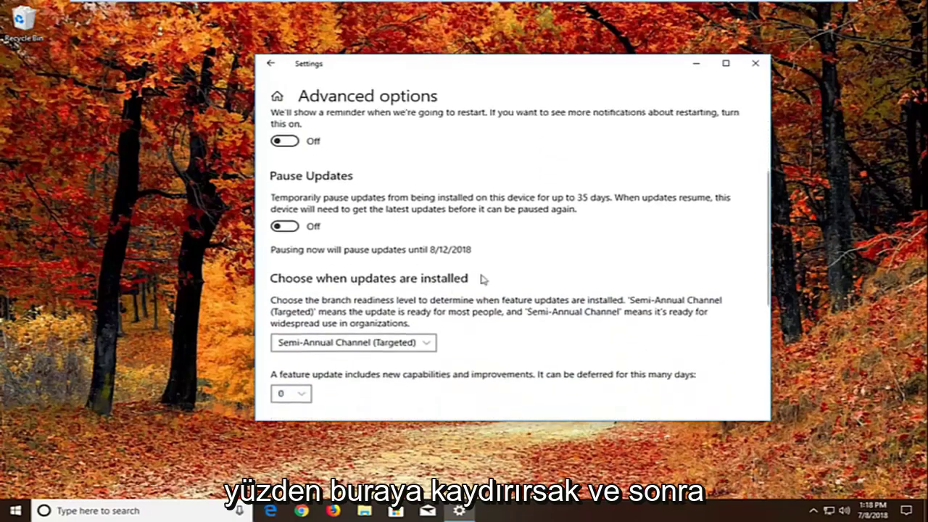
scroll(399, 305, up, 1)
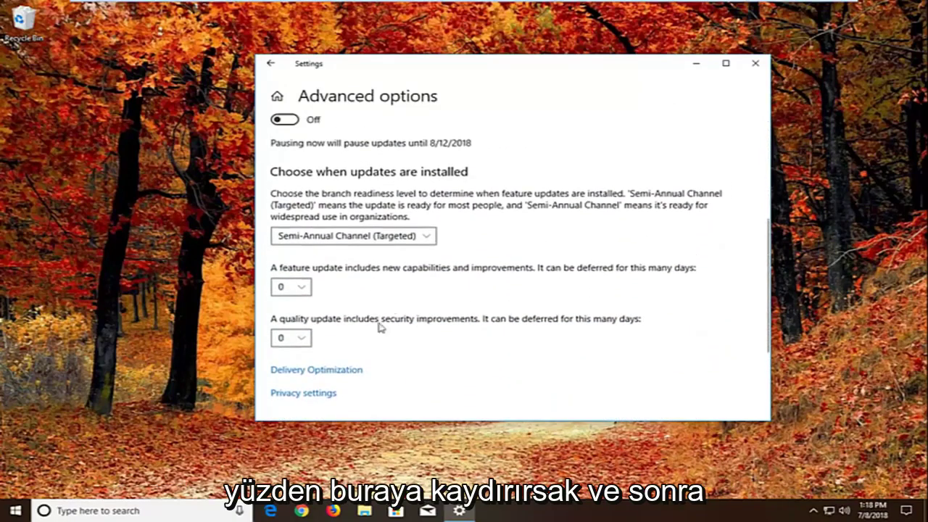
click(312, 371)
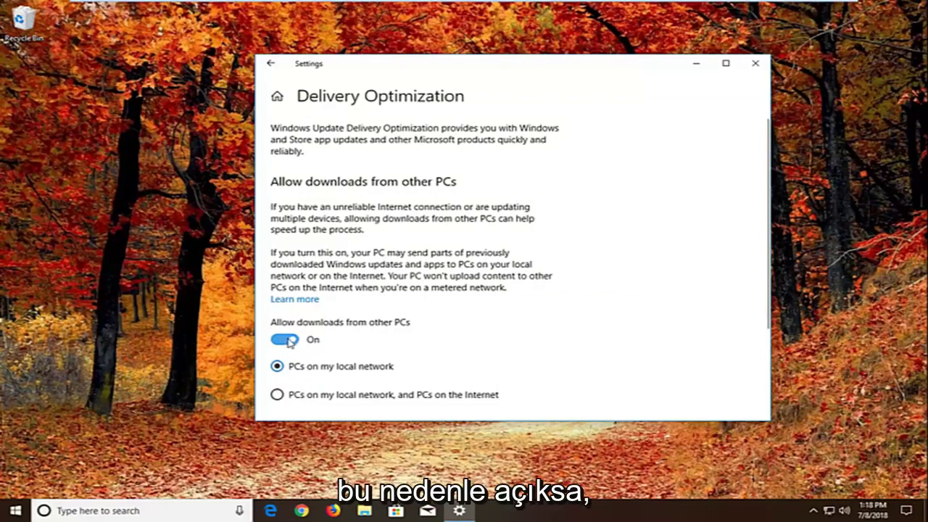
click(287, 343)
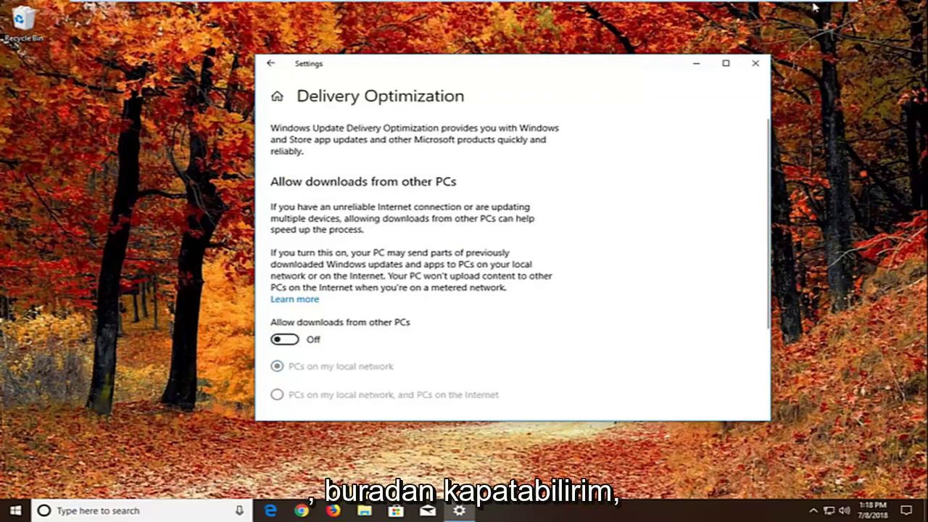
click(755, 63)
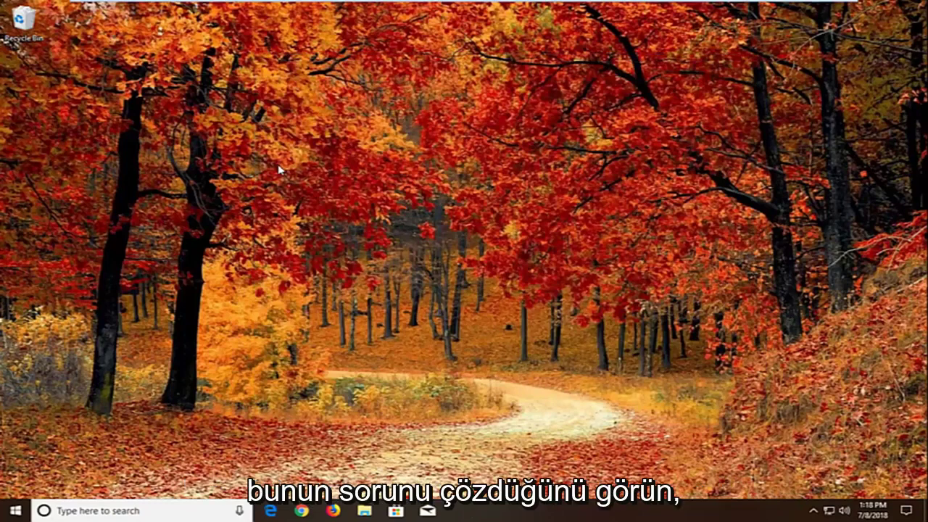
Search Start for troubleshoot and open the Troubleshoot settings page
click(18, 511)
text(teroub)
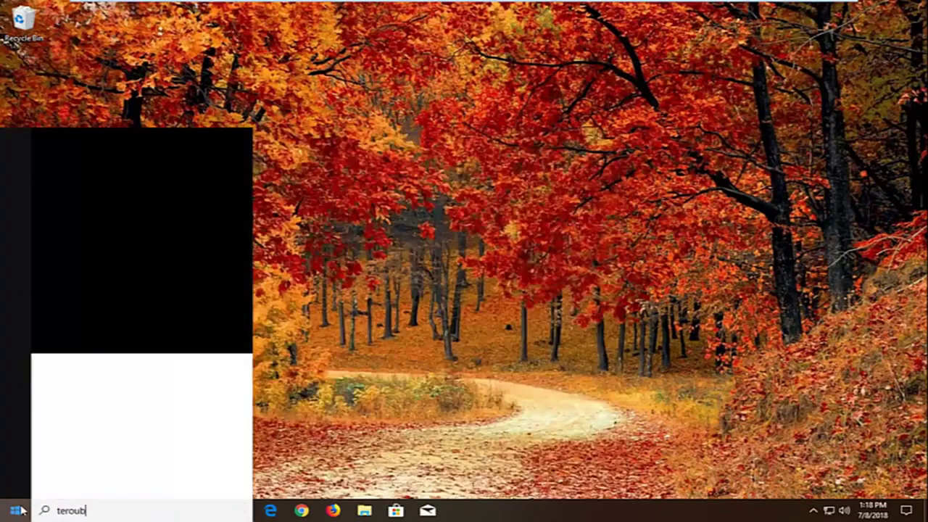
text(roubleshoot)
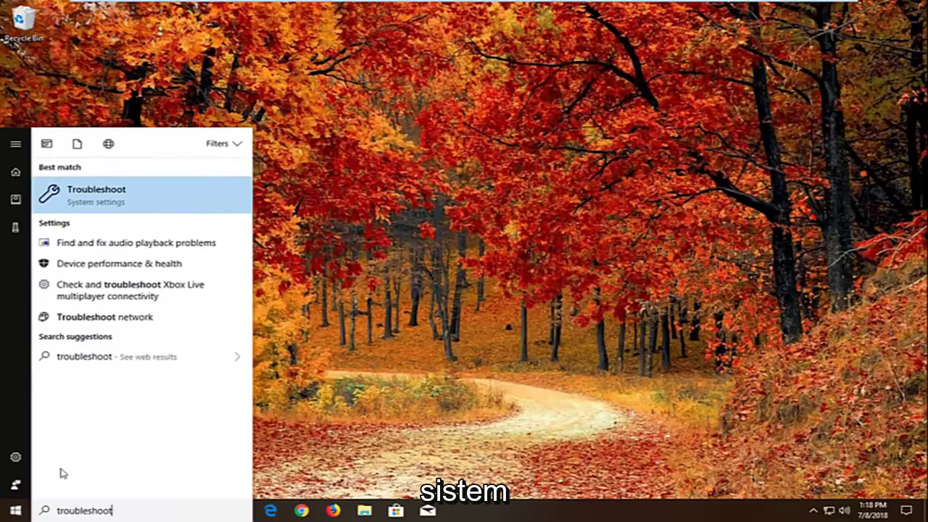
click(109, 195)
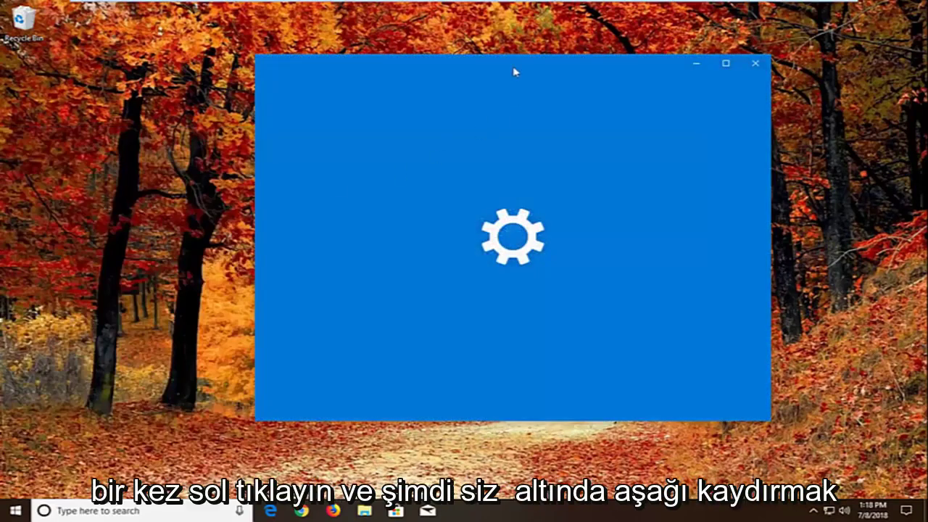
drag(513, 71, 511, 82)
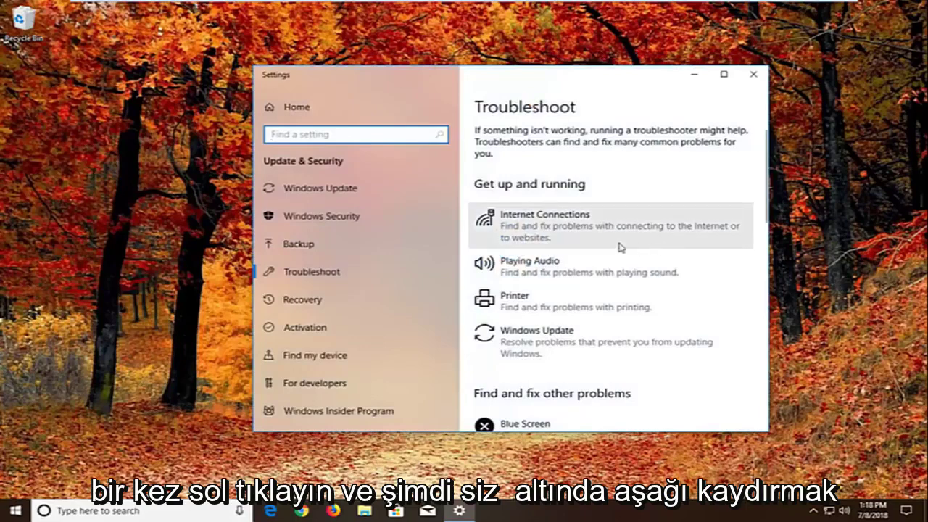
Scroll down and select Windows Store Apps to show its 'Run the troubleshooter' button
scroll(616, 245, down, 3)
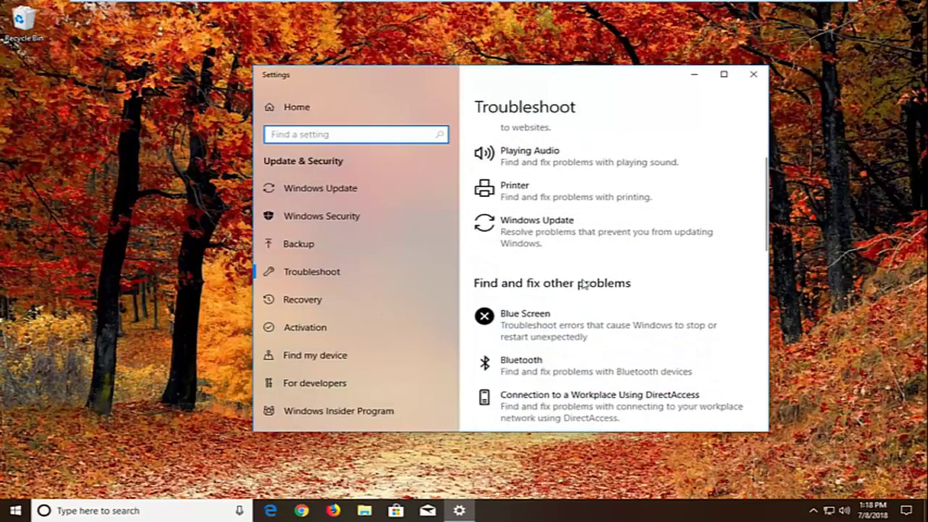
scroll(609, 250, down, 5)
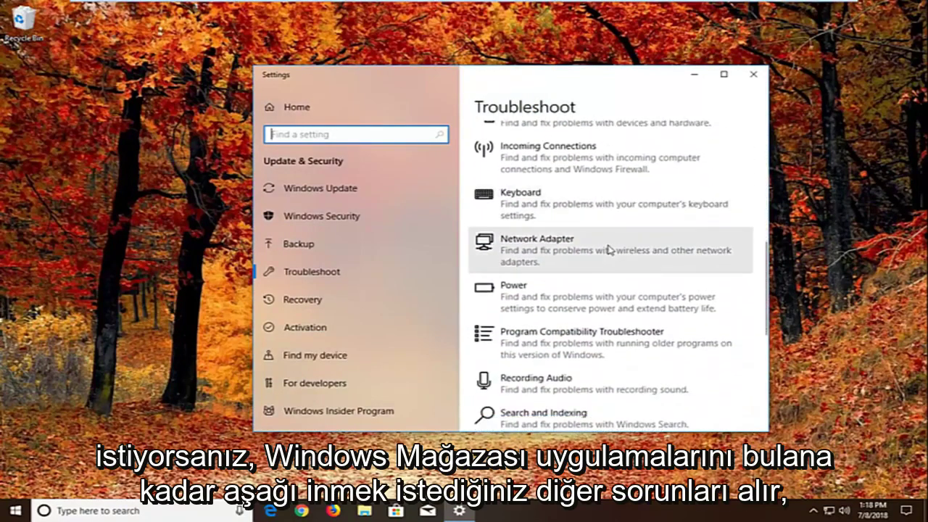
scroll(606, 248, down, 5)
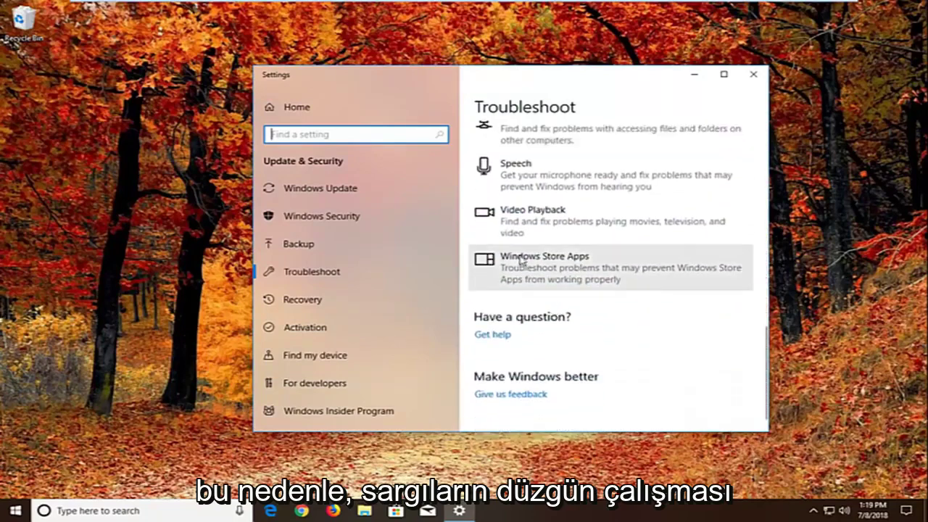
click(560, 268)
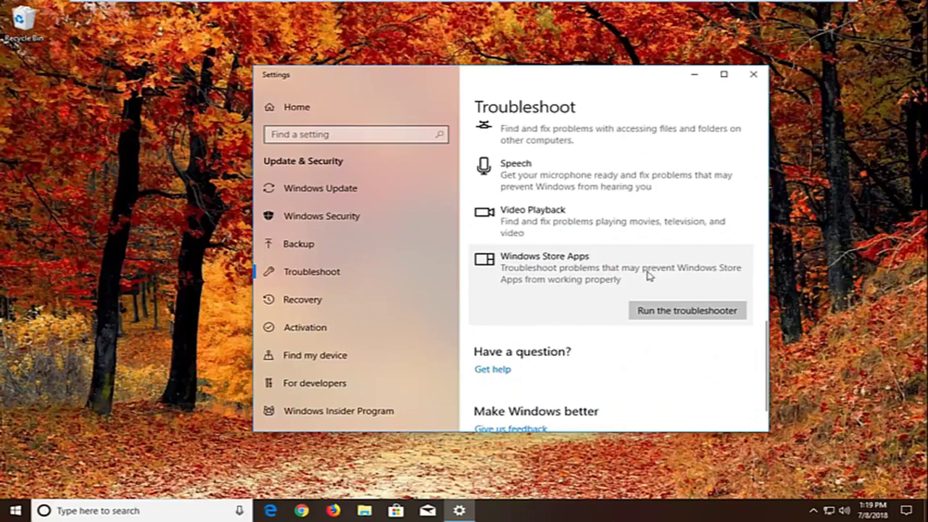
Run the Windows Store Apps troubleshooter, continuing past the sign-in and Reset an app pages
click(654, 312)
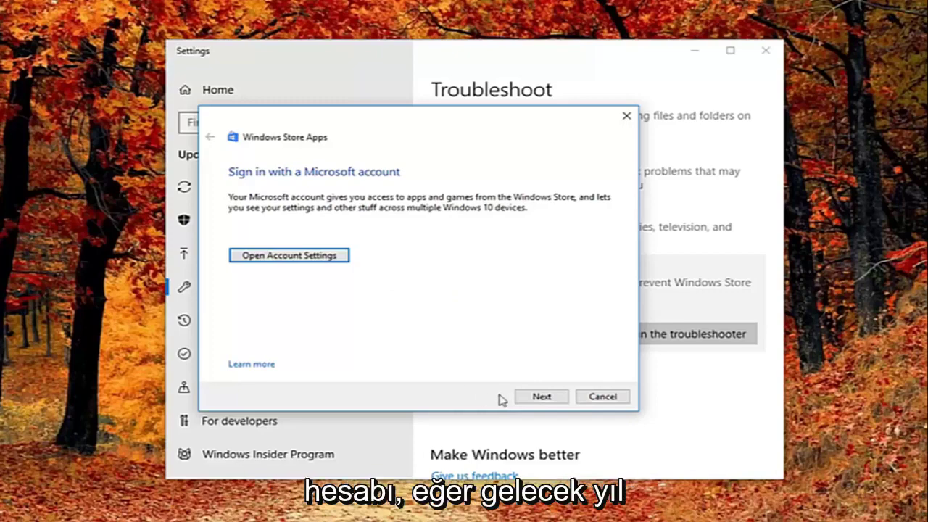
click(528, 399)
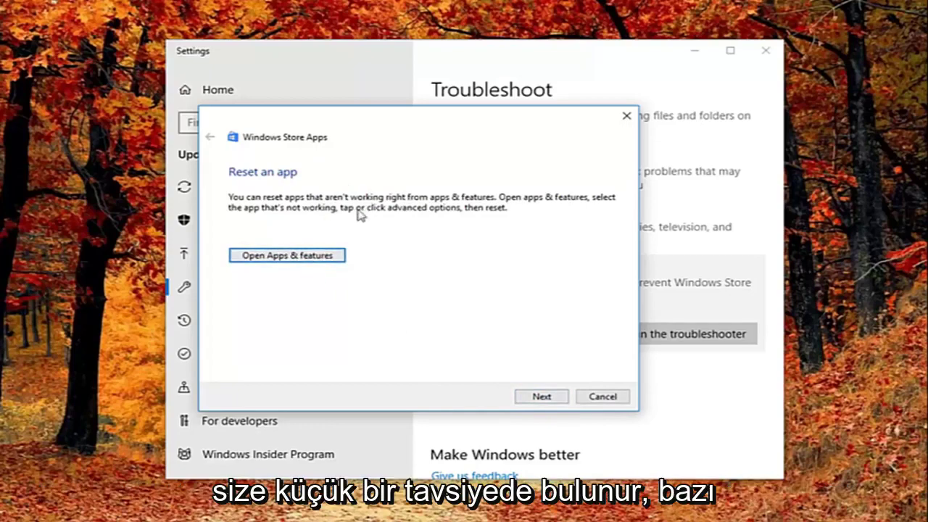
click(538, 398)
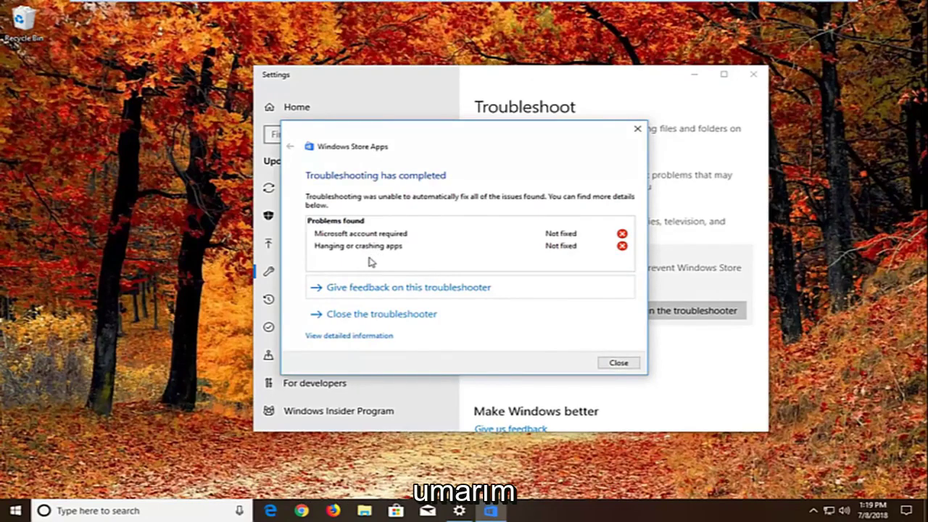
Close the troubleshooter and Settings, then search 'component services' and launch Component Services
click(619, 363)
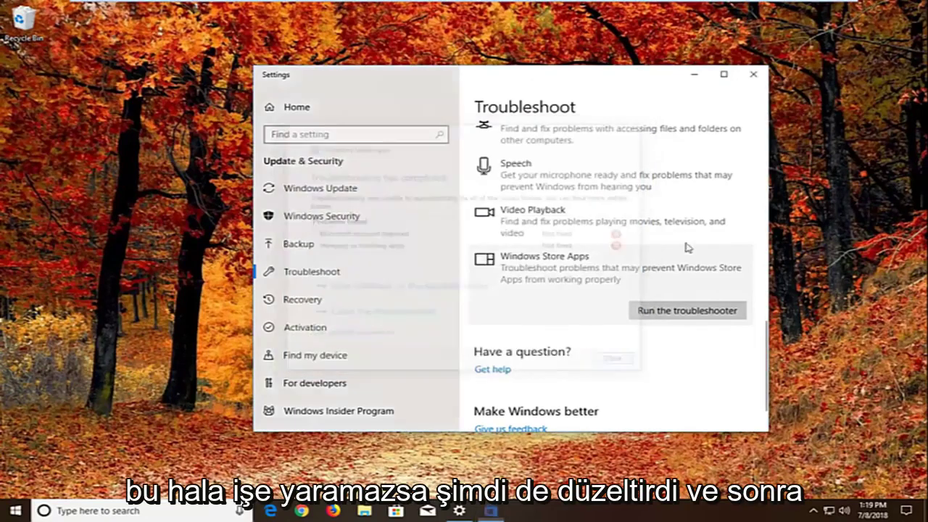
click(754, 74)
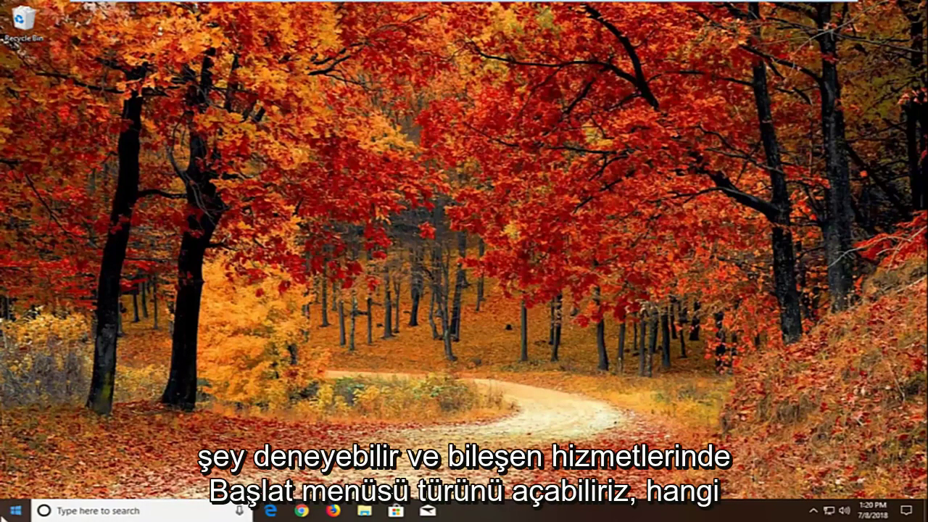
click(13, 511)
text(c)
key(BackSpace)
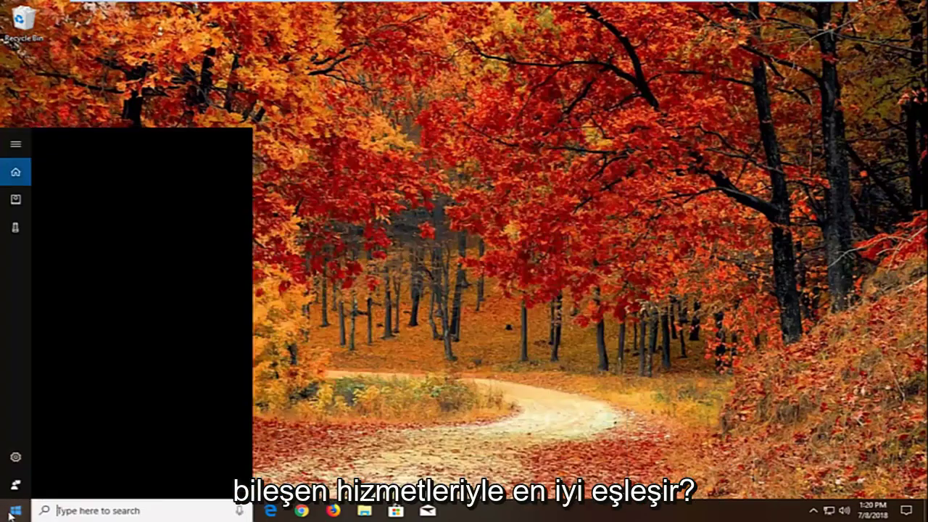
text(component )
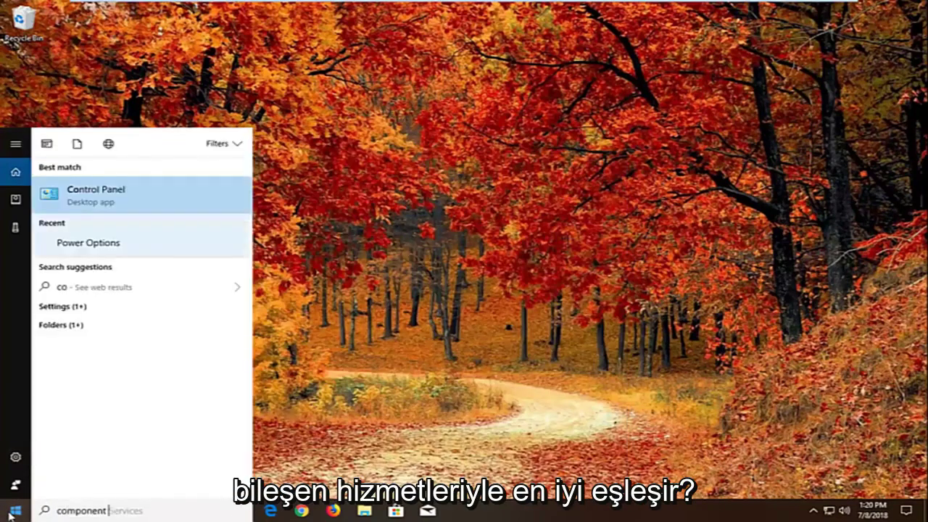
text(services)
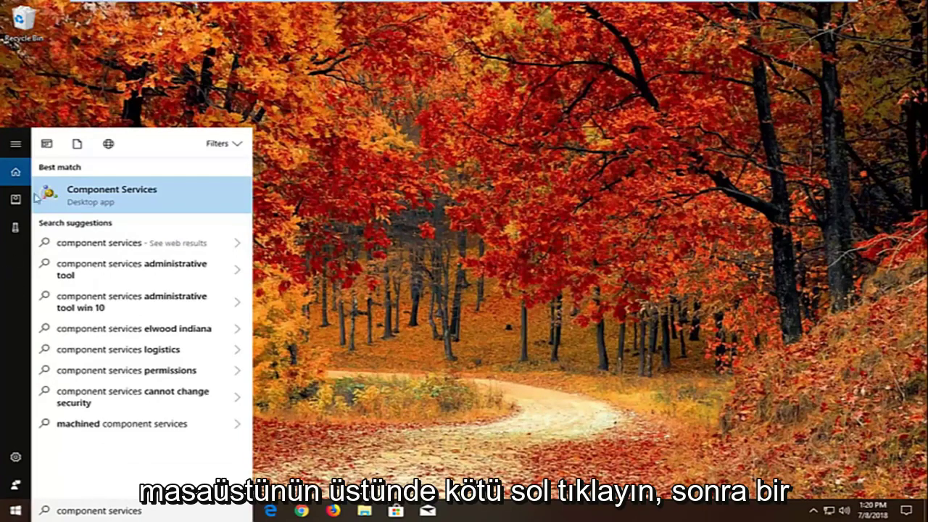
click(87, 198)
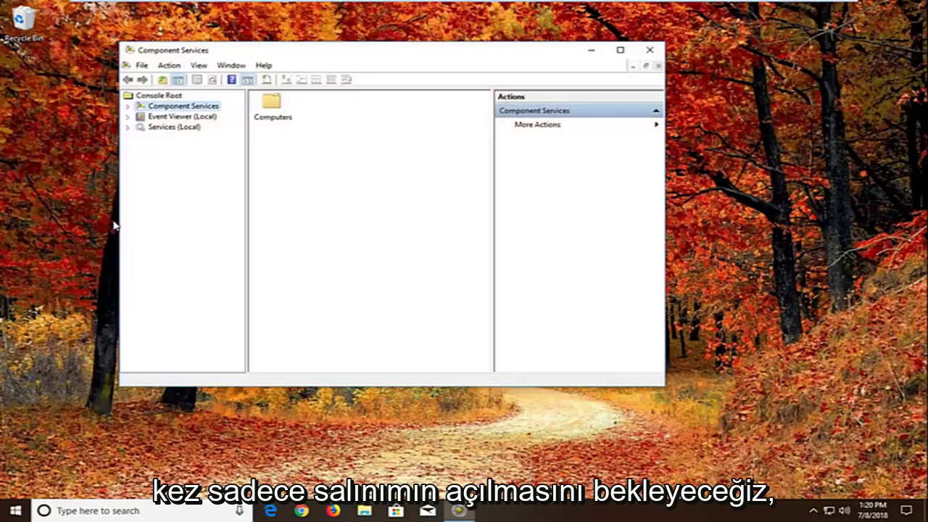
Expand Component Services > Computers and open My Computer's Properties
drag(304, 52, 395, 79)
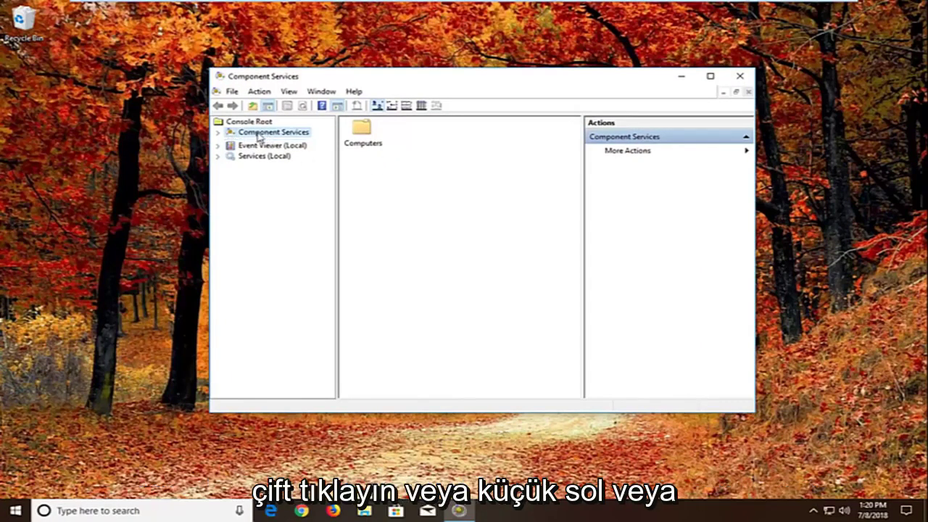
click(218, 134)
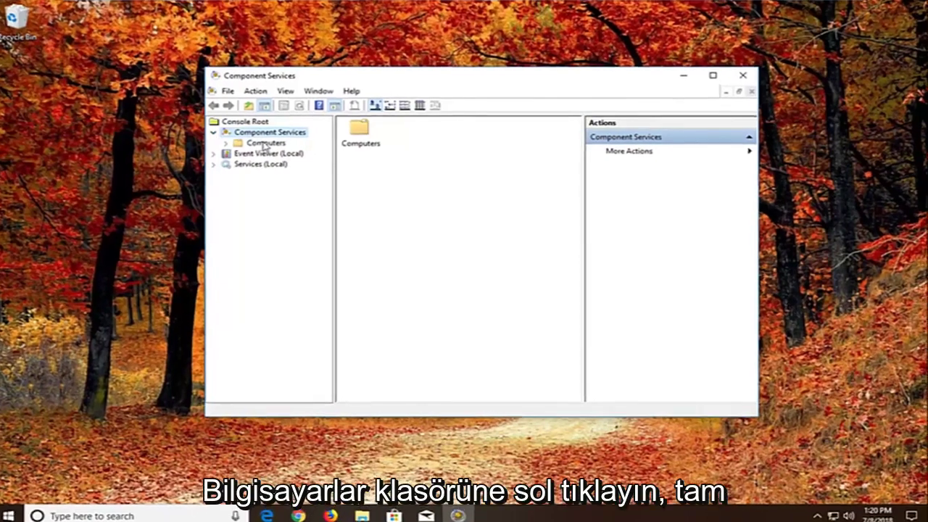
click(269, 142)
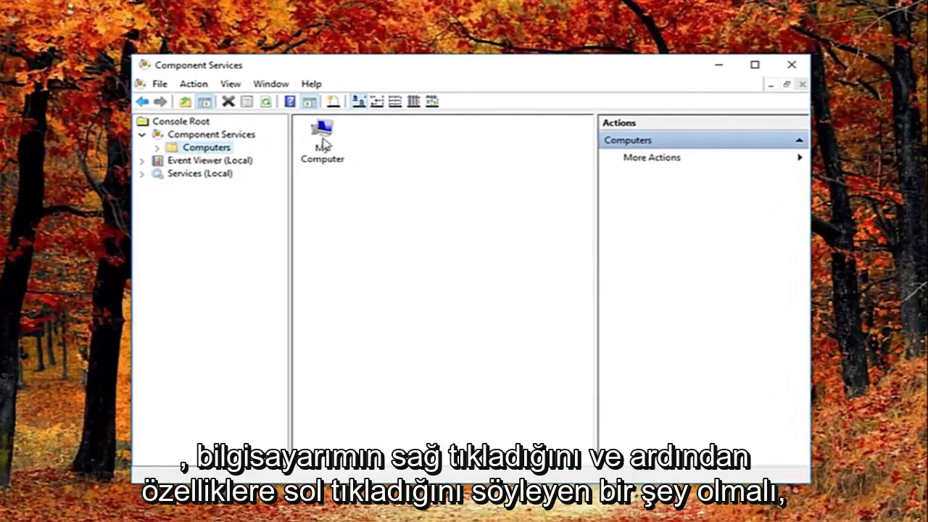
right_click(322, 140)
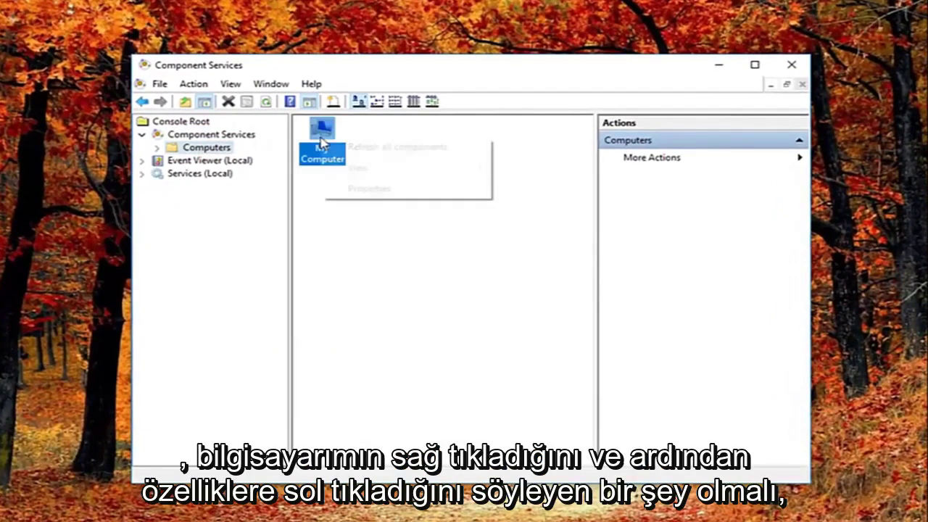
click(347, 190)
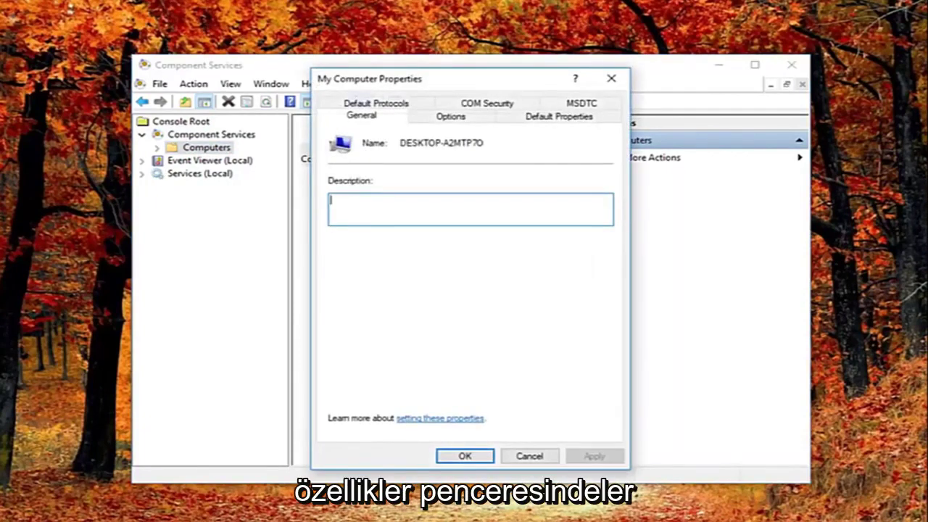
On Default Properties, uncheck 'Enable Distributed COM on this computer', apply, and confirm Yes
click(548, 125)
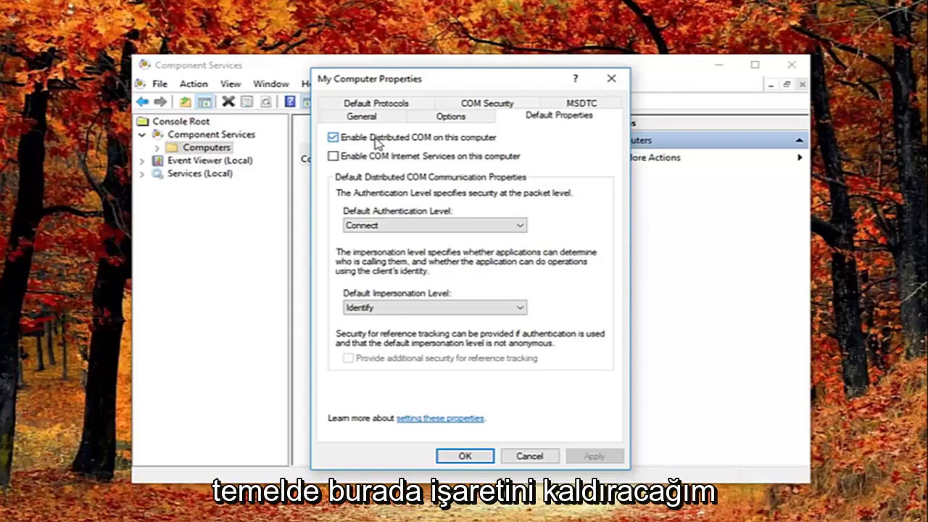
click(376, 142)
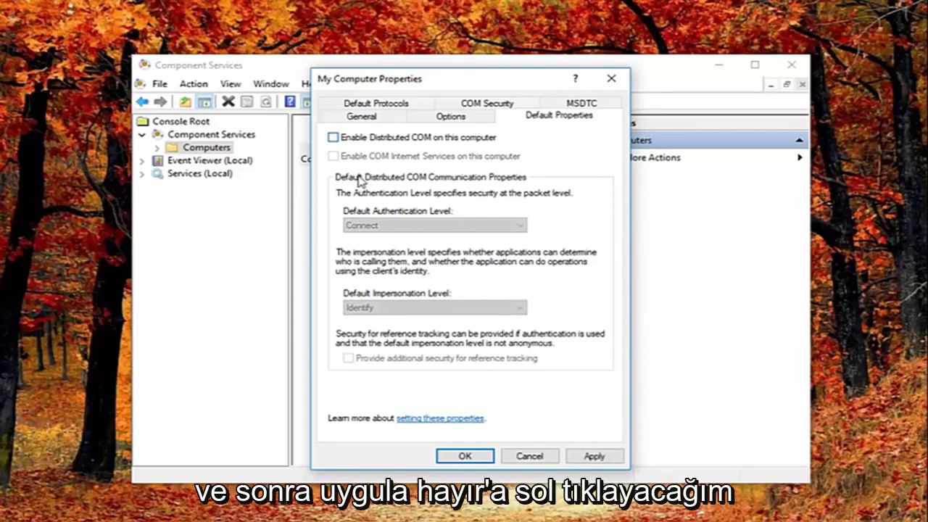
click(595, 456)
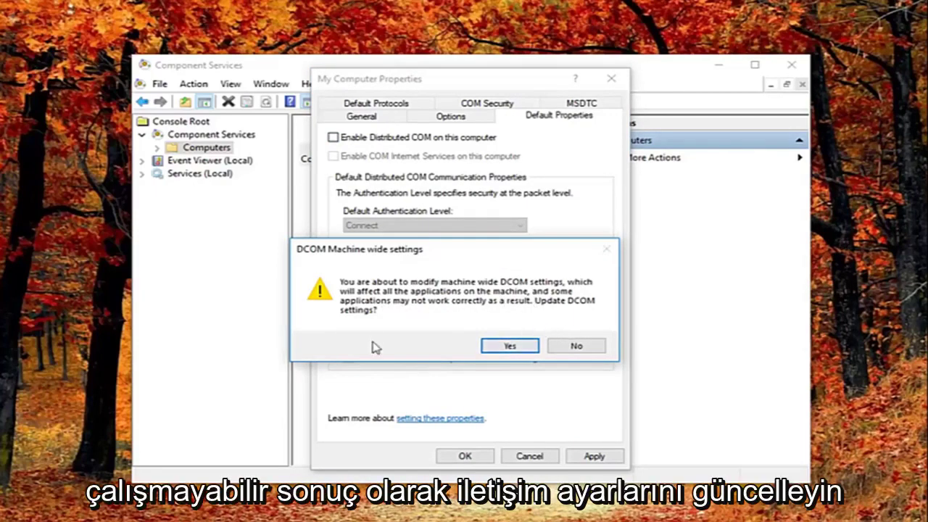
click(508, 346)
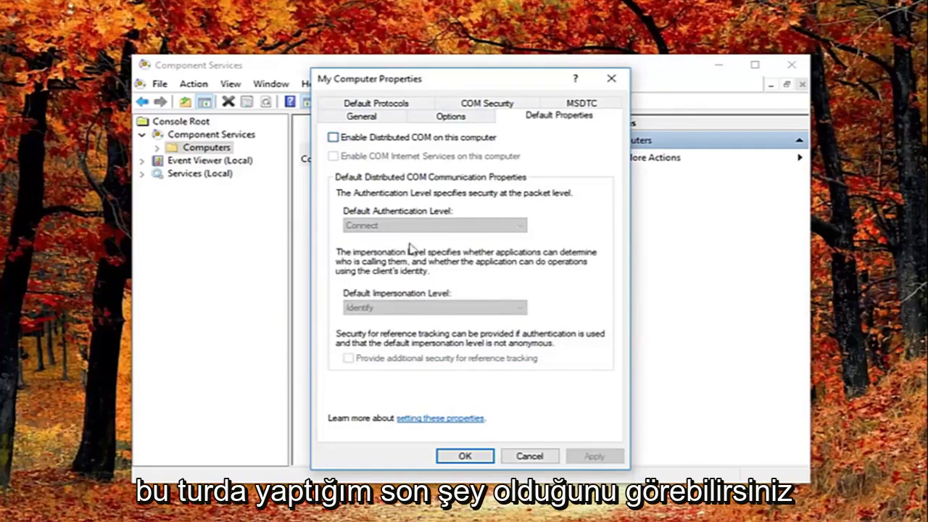
Close the My Computer Properties dialog
click(611, 81)
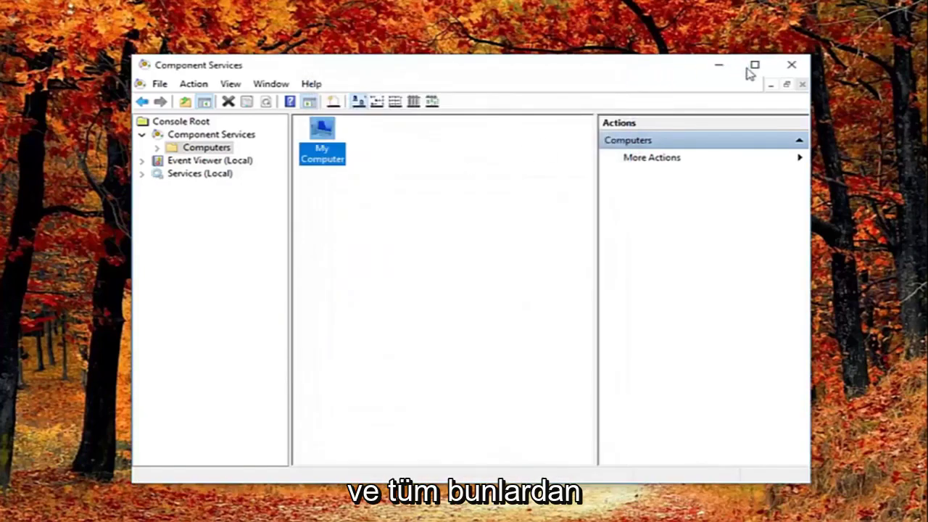